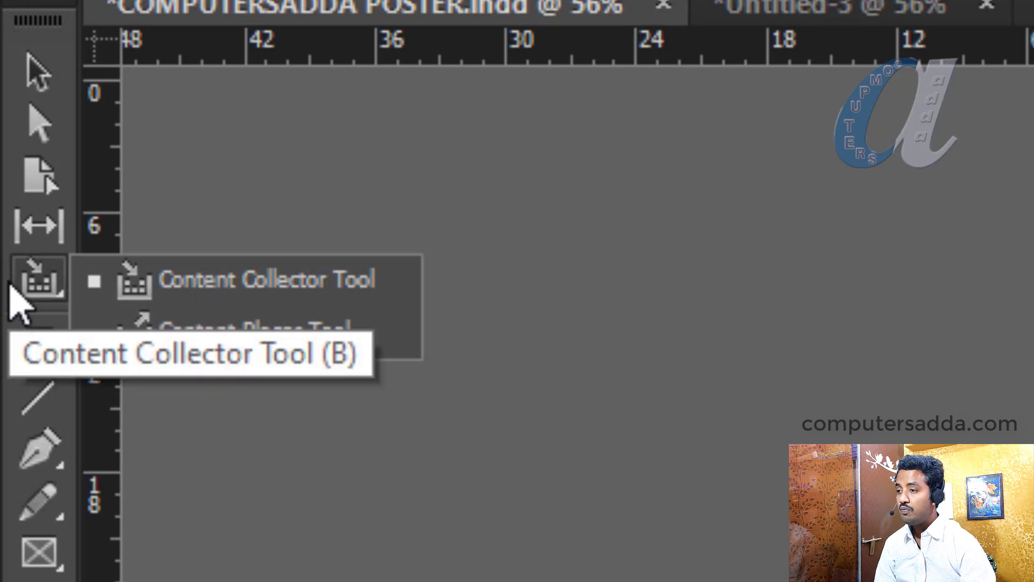
# Step: Activate the Content Collector tool for the COMPUTERSADDA POSTER document and move the empty content conveyor away from the page centre
pyautogui.click(190, 287)
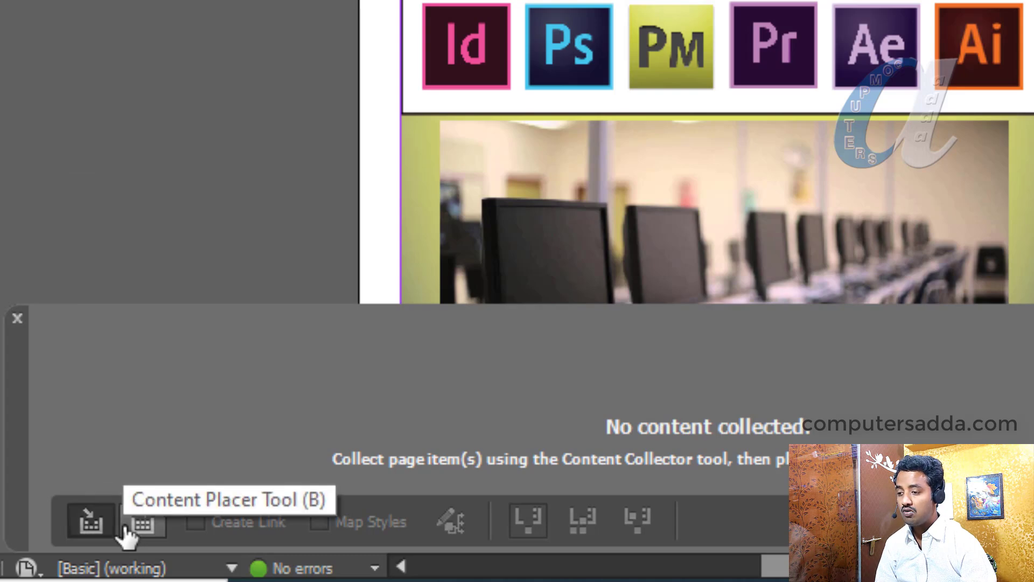
pyautogui.click(80, 527)
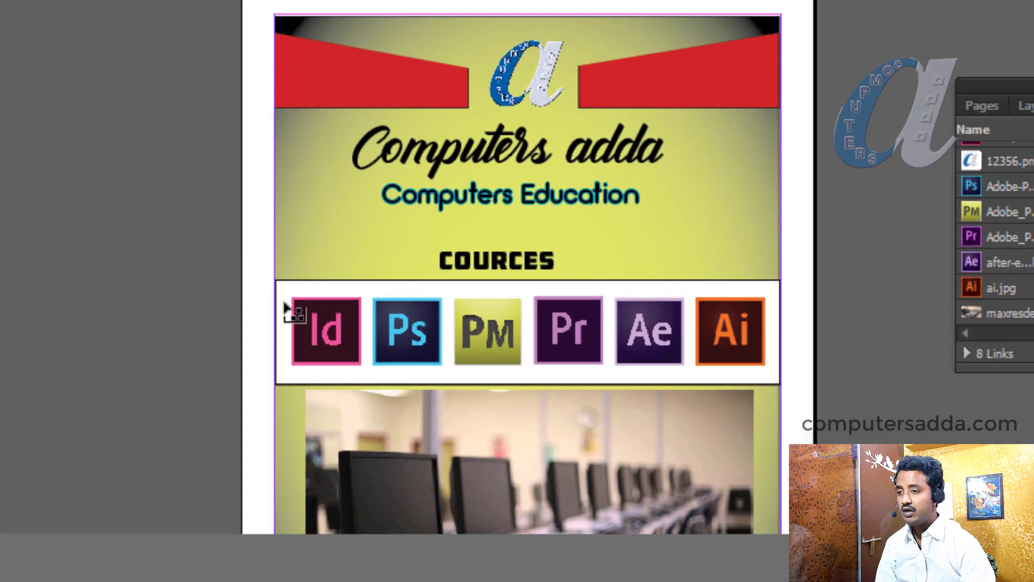
pyautogui.click(93, 1)
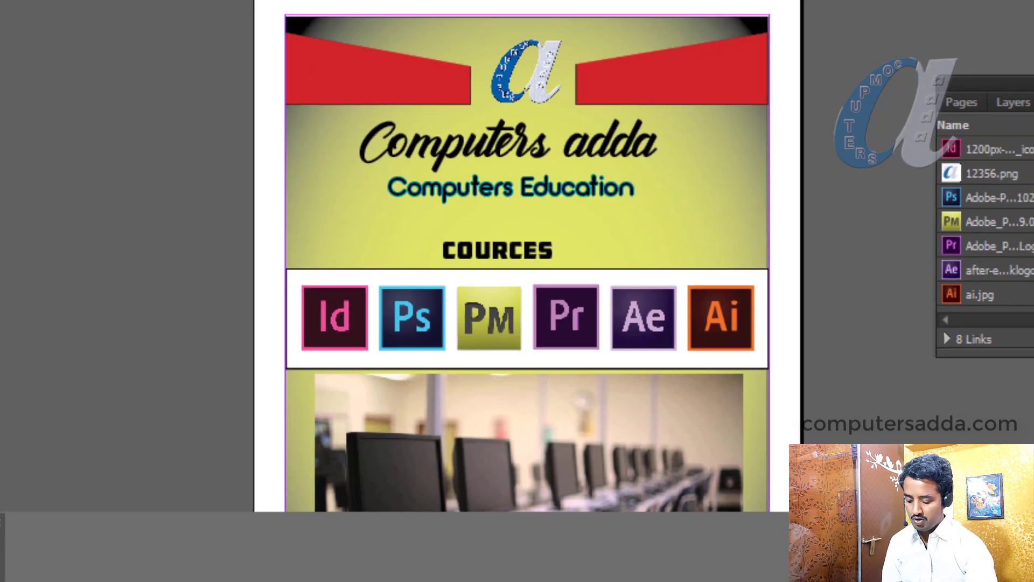
pyautogui.hotkey('ctrl', '-')
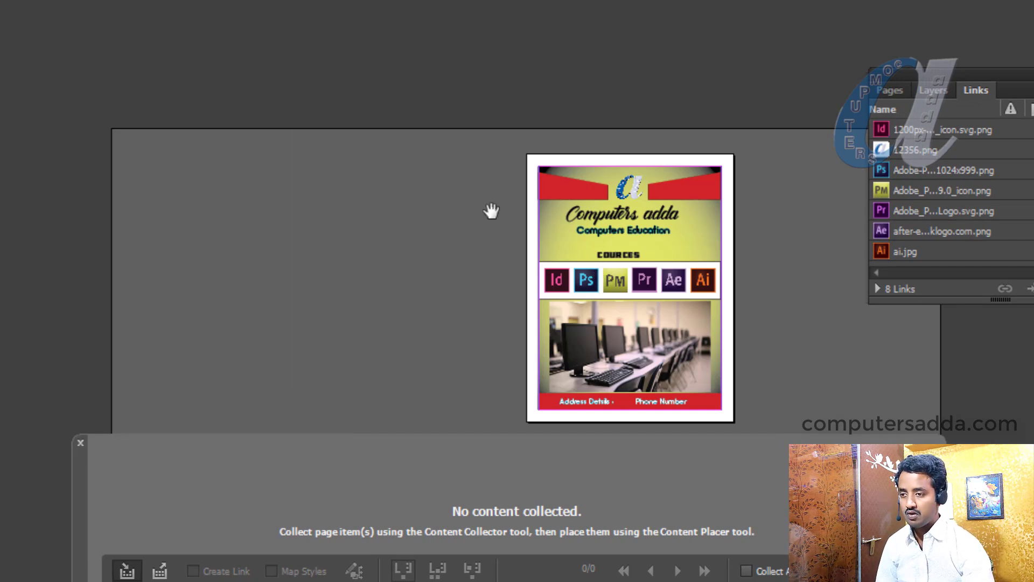
pyautogui.hotkey('ctrl', '=')
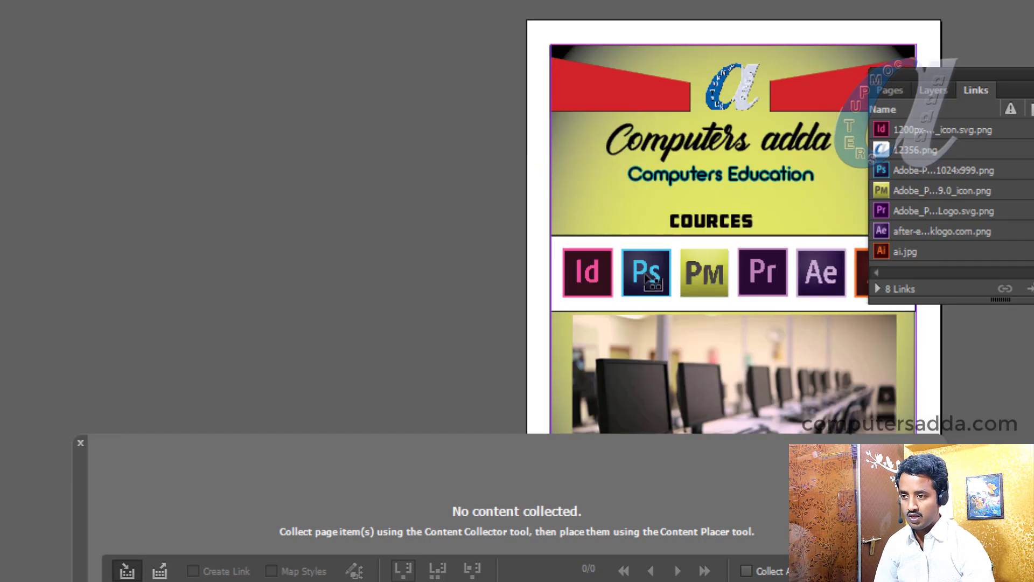
pyautogui.moveTo(663, 293); pyautogui.dragTo(459, 175)
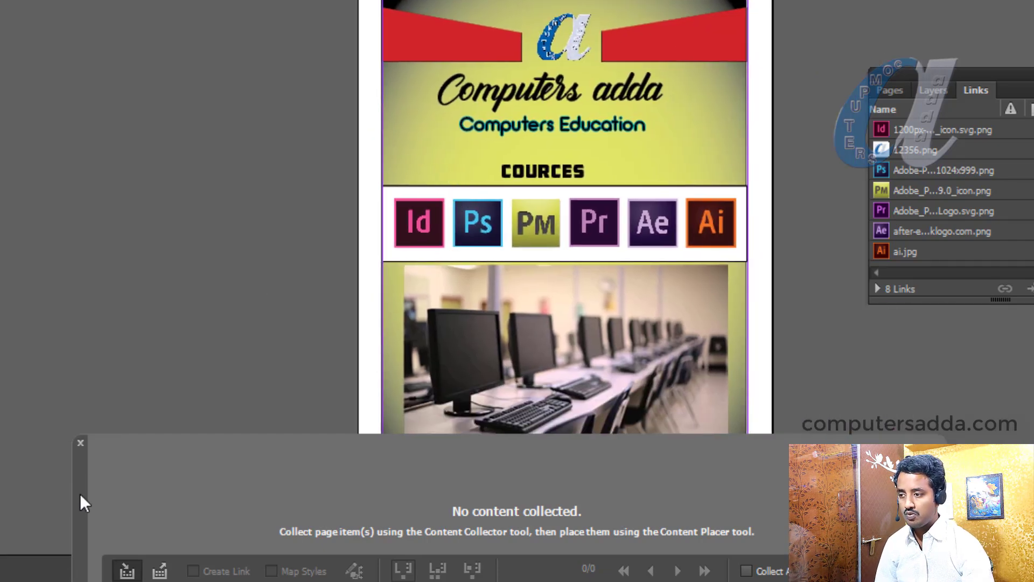
pyautogui.moveTo(82, 502); pyautogui.dragTo(48, 484)
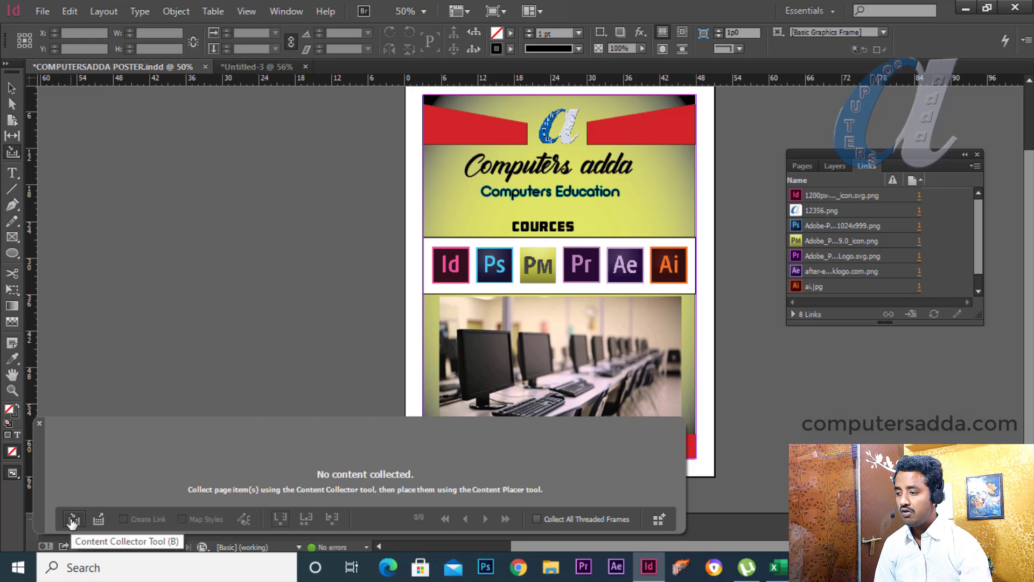
# Step: Collect the Id icon, the "a" logo and the "Computers Education" text from the poster into the content conveyor
pyautogui.click(72, 519)
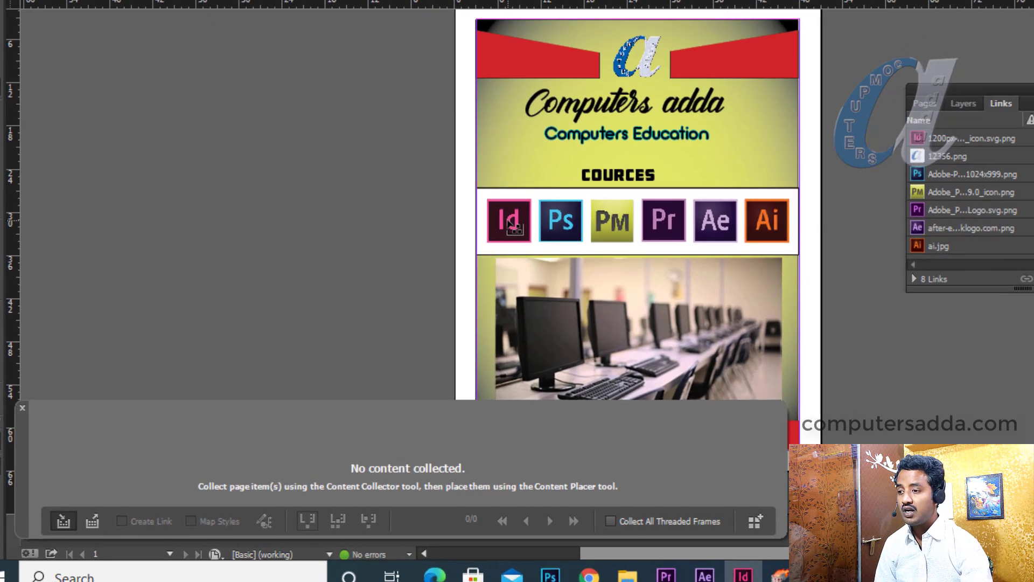
pyautogui.click(509, 222)
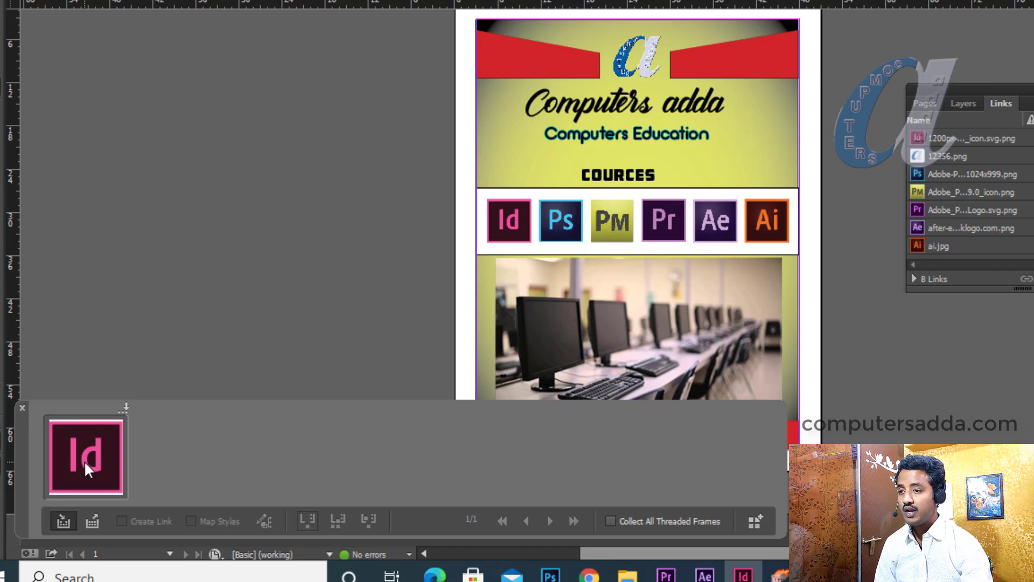
pyautogui.click(627, 67)
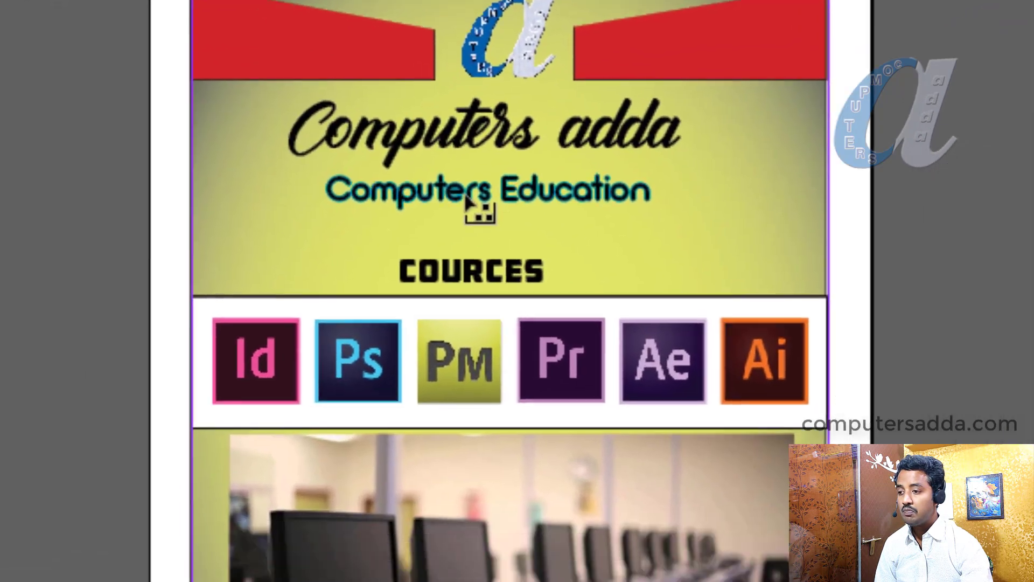
pyautogui.click(466, 198)
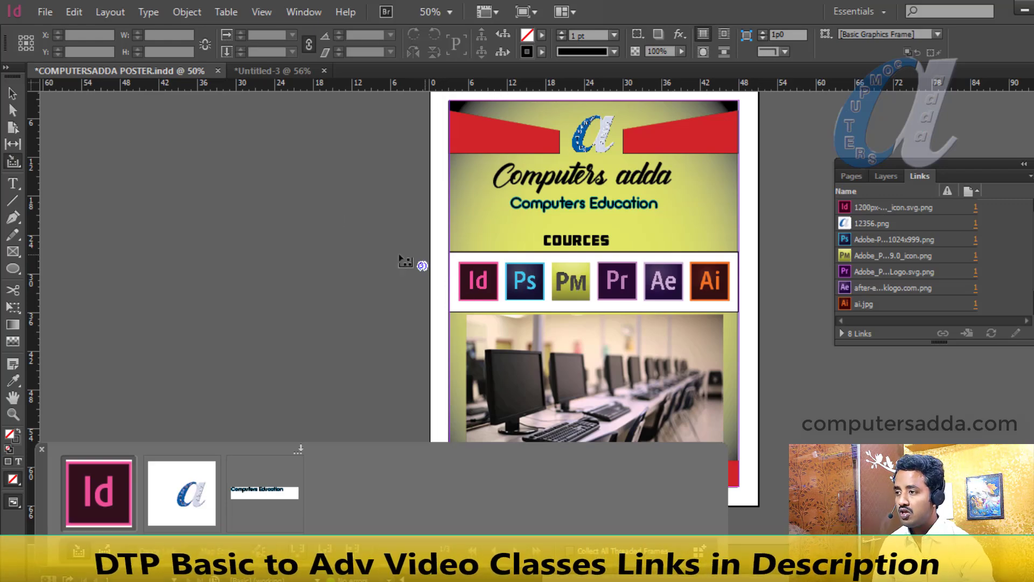
# Step: Group the Id, Ps, PM, Pr and Ae icons in the courses row and collect the group into the content conveyor
pyautogui.click(12, 95)
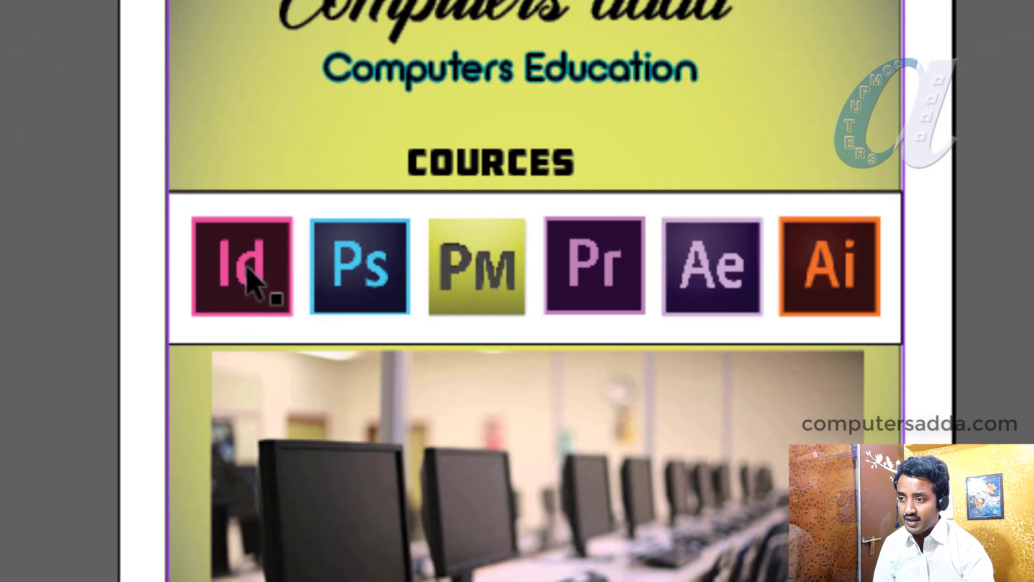
pyautogui.click(251, 273)
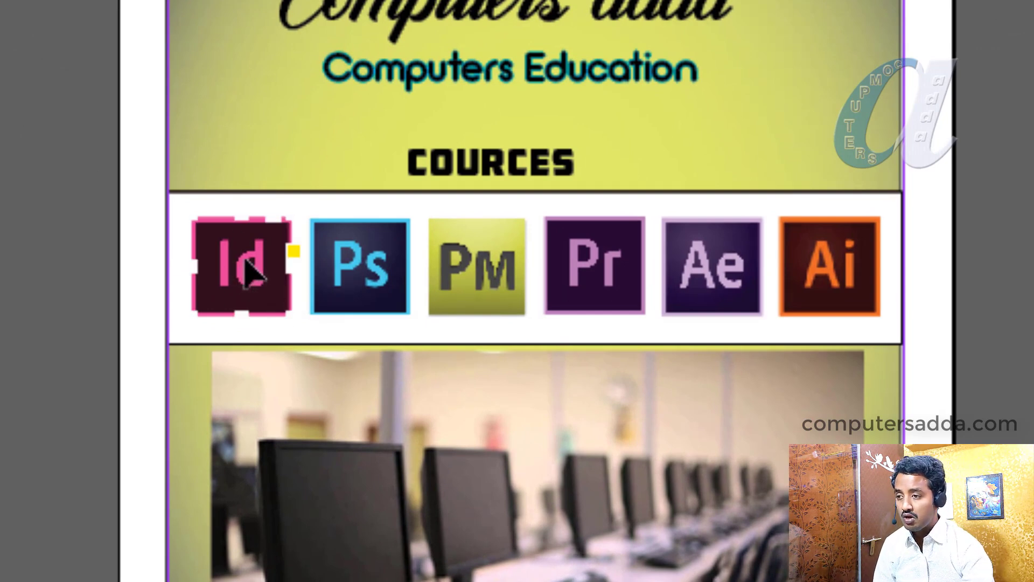
pyautogui.click(359, 274)
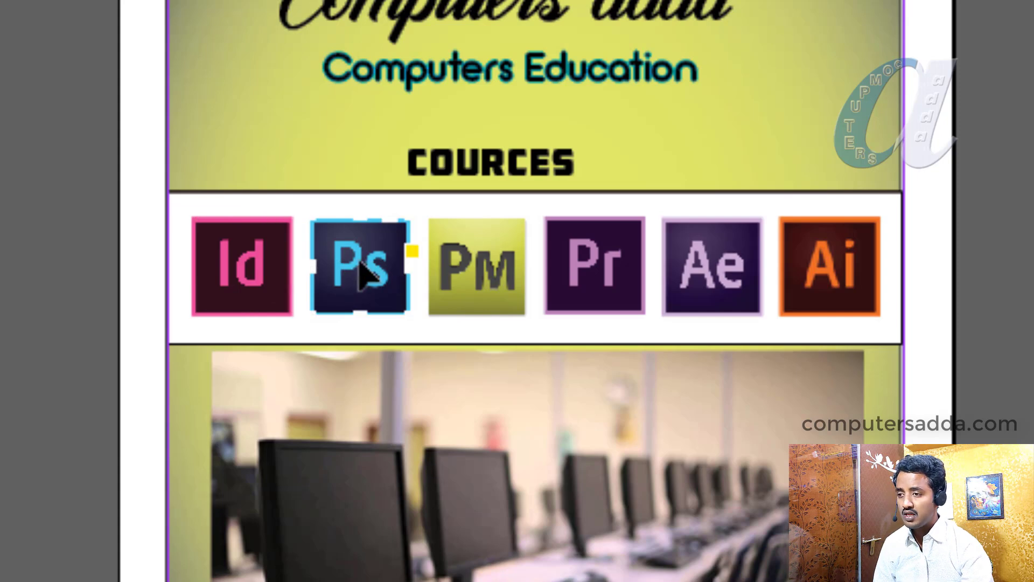
pyautogui.click(243, 280)
pyautogui.click(380, 283)
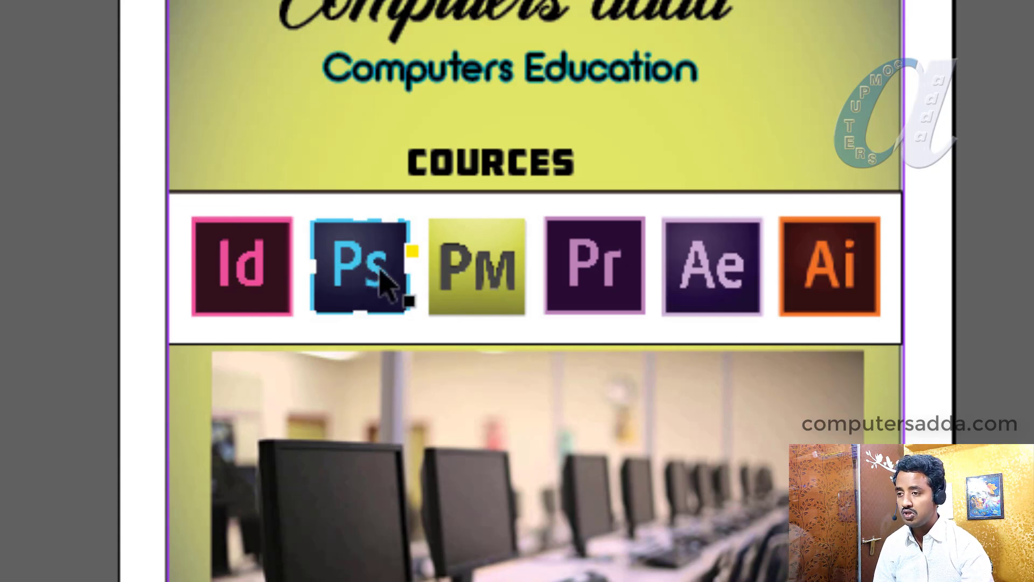
pyautogui.keyDown('shift'); pyautogui.click(270, 282); pyautogui.keyUp('shift')
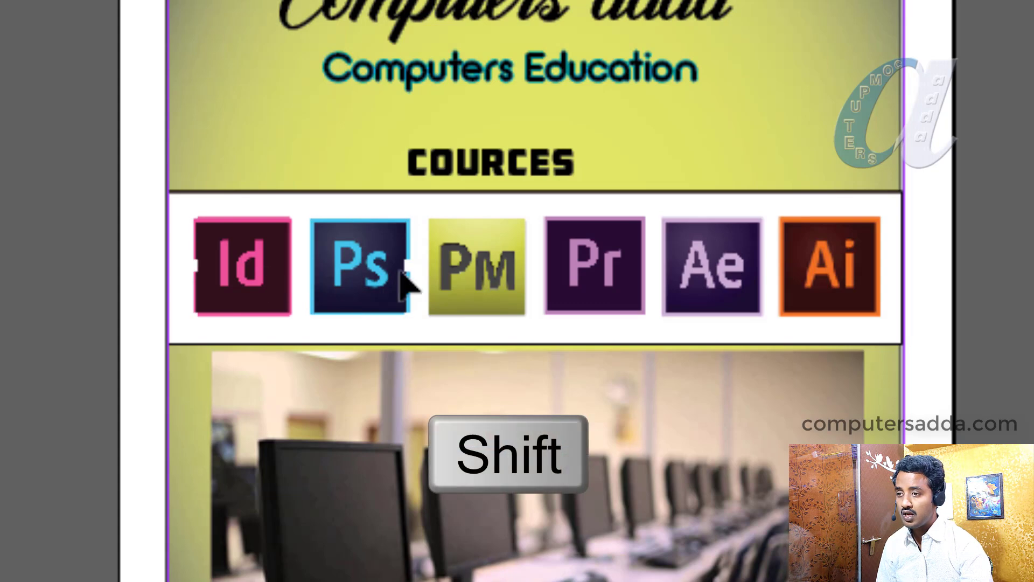
pyautogui.keyDown('shift'); pyautogui.click(618, 288); pyautogui.keyUp('shift')
pyautogui.keyDown('shift'); pyautogui.click(705, 270); pyautogui.keyUp('shift')
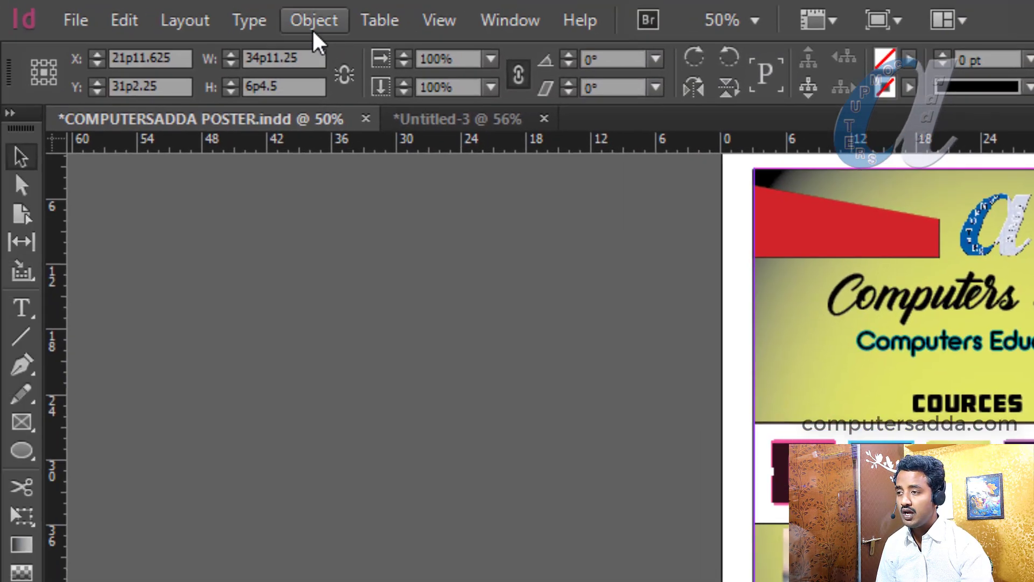
pyautogui.click(312, 25)
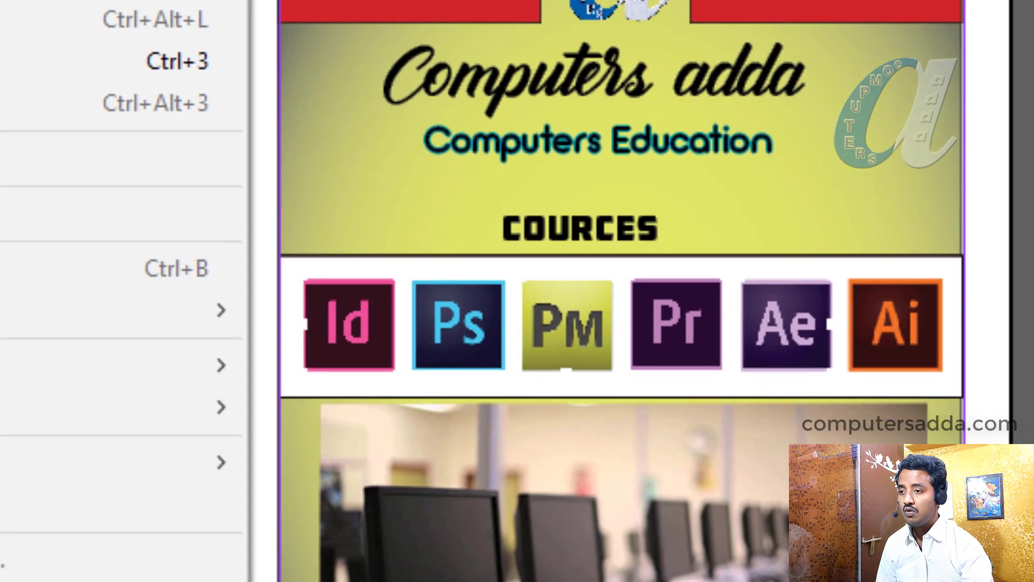
pyautogui.press('Escape')
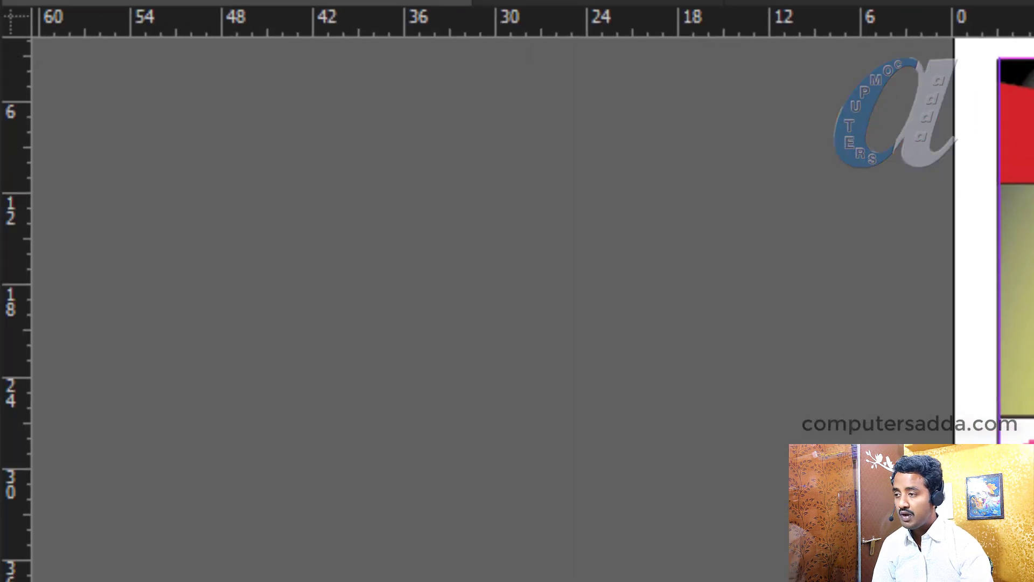
pyautogui.click(32, 220)
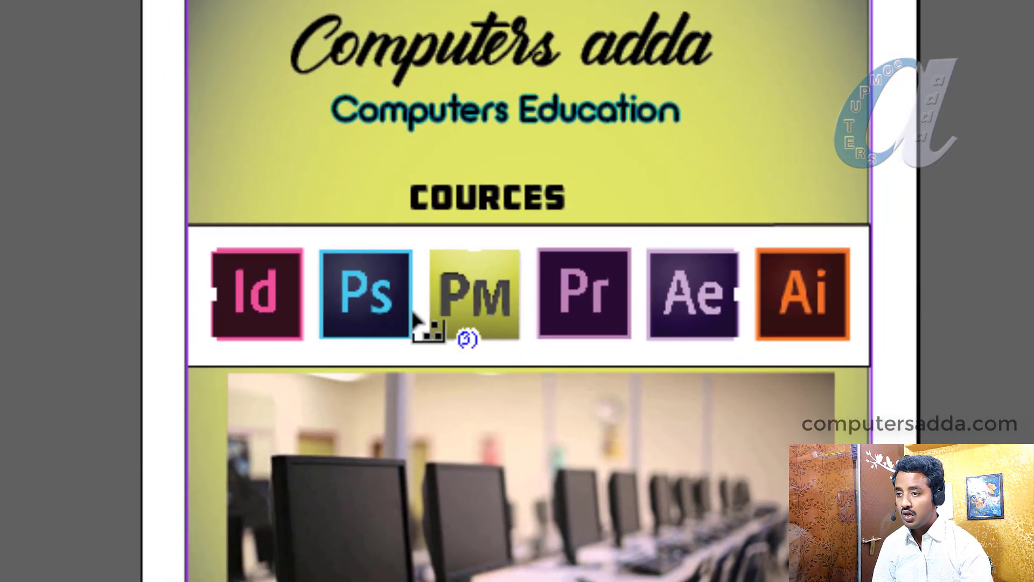
pyautogui.click(487, 304)
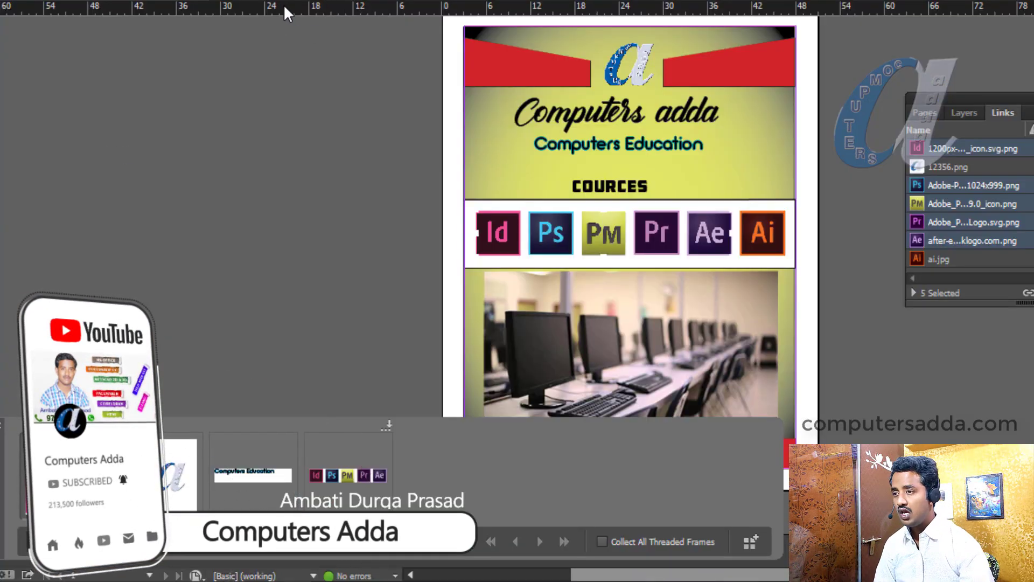
# Step: Switch to the Untitled-3 document and activate the Content Placer tool
pyautogui.click(269, 3)
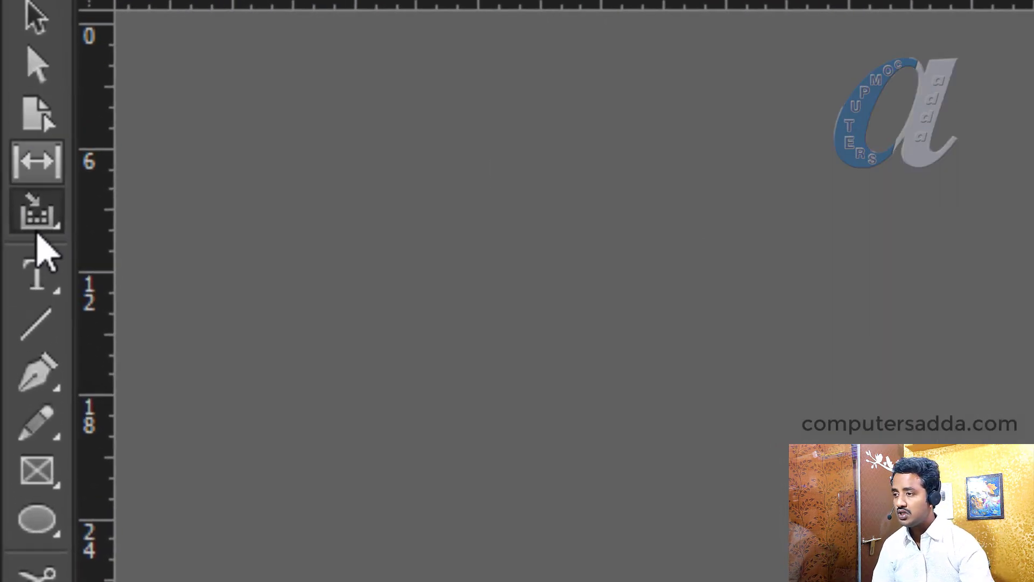
pyautogui.click(36, 218)
pyautogui.click(196, 260)
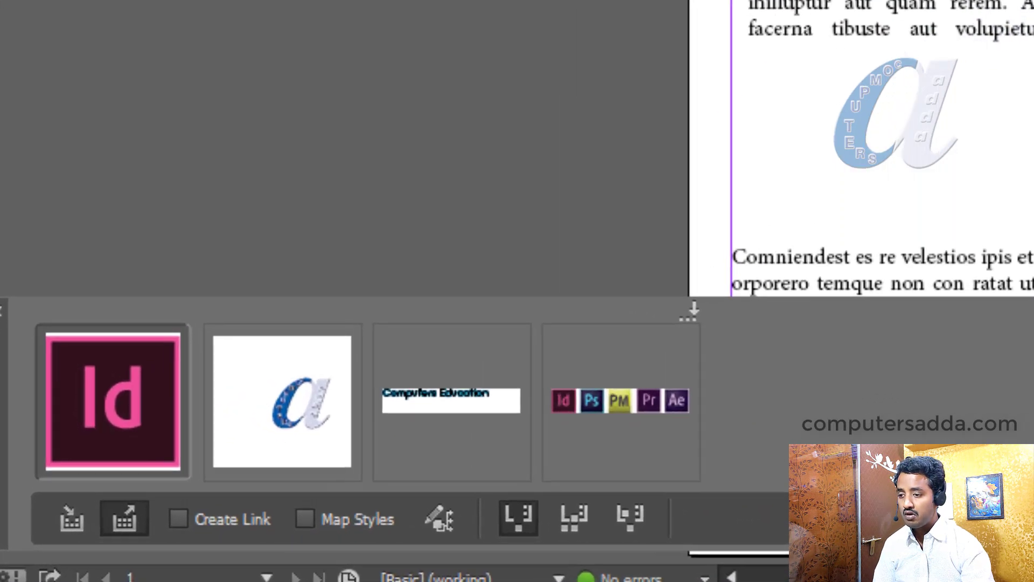
# Step: Cycle through the collected items in the conveyor until the "a" logo is loaded for placing
pyautogui.press('Right')
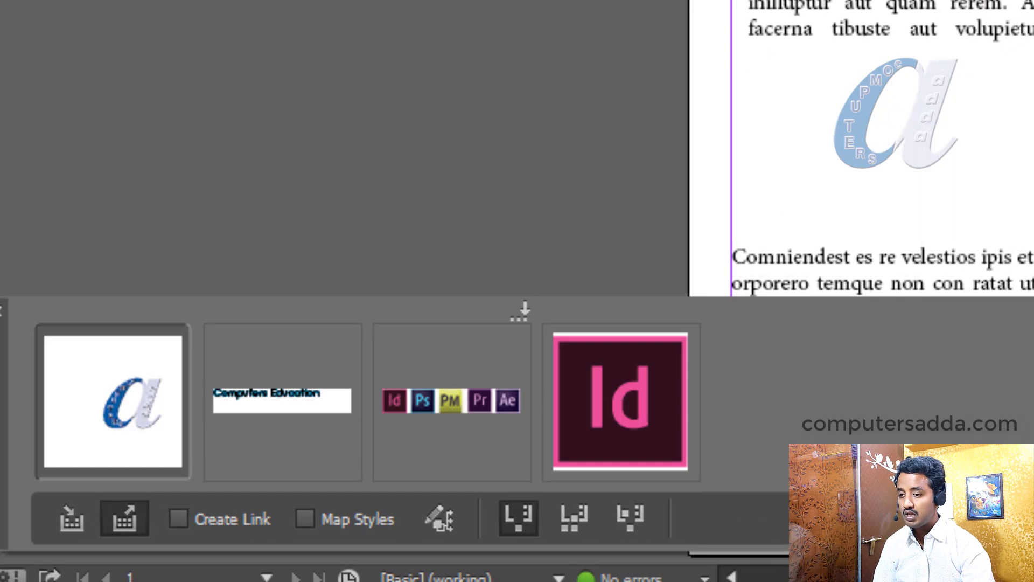
pyautogui.press('Right')
pyautogui.press('Right')
pyautogui.press('Right')
pyautogui.press('Right')
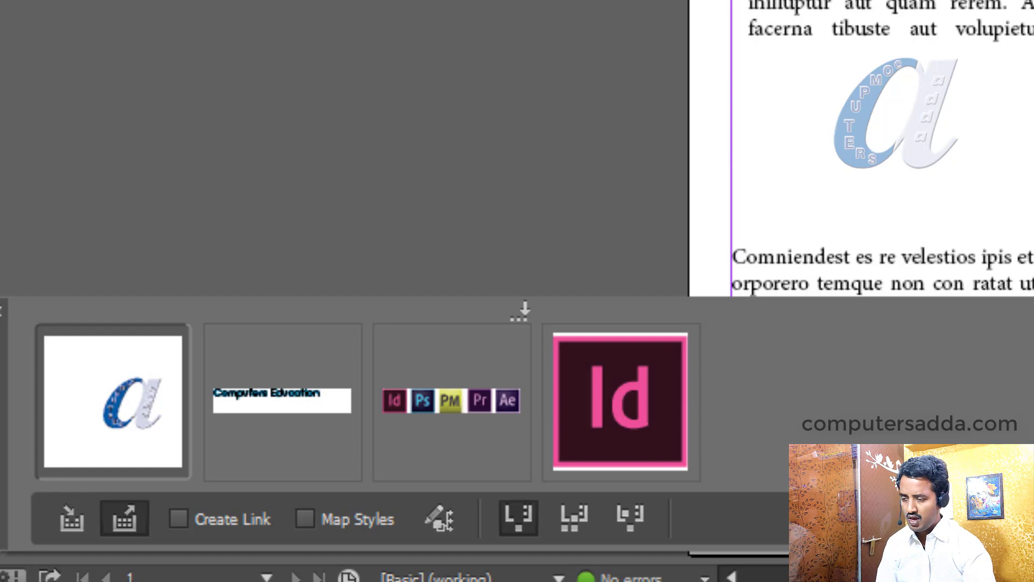
pyautogui.press('Right')
pyautogui.press('Right')
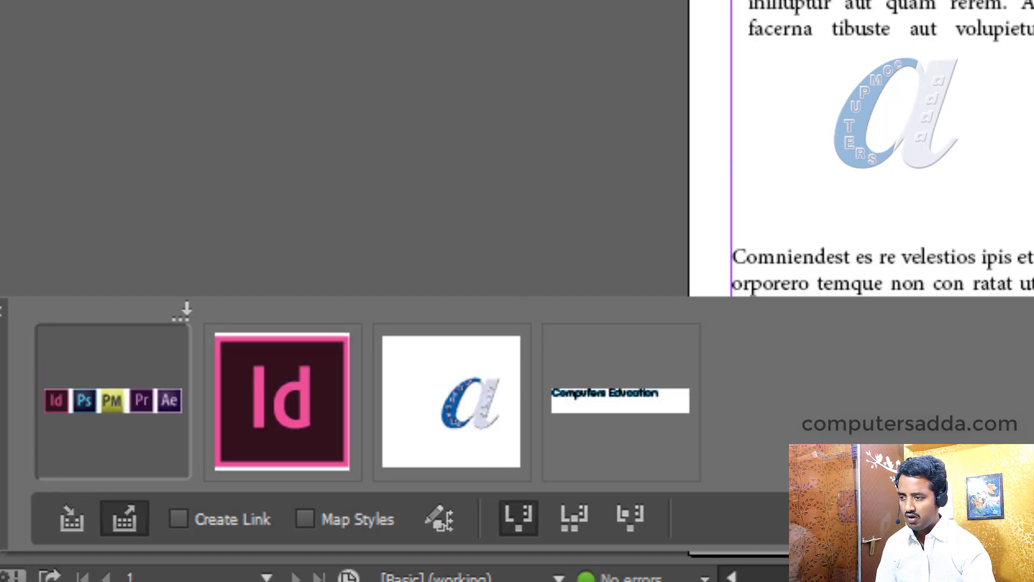
pyautogui.press('Right')
pyautogui.press('Right')
pyautogui.press('Right')
pyautogui.press('Right')
pyautogui.press('Right')
pyautogui.press('Right')
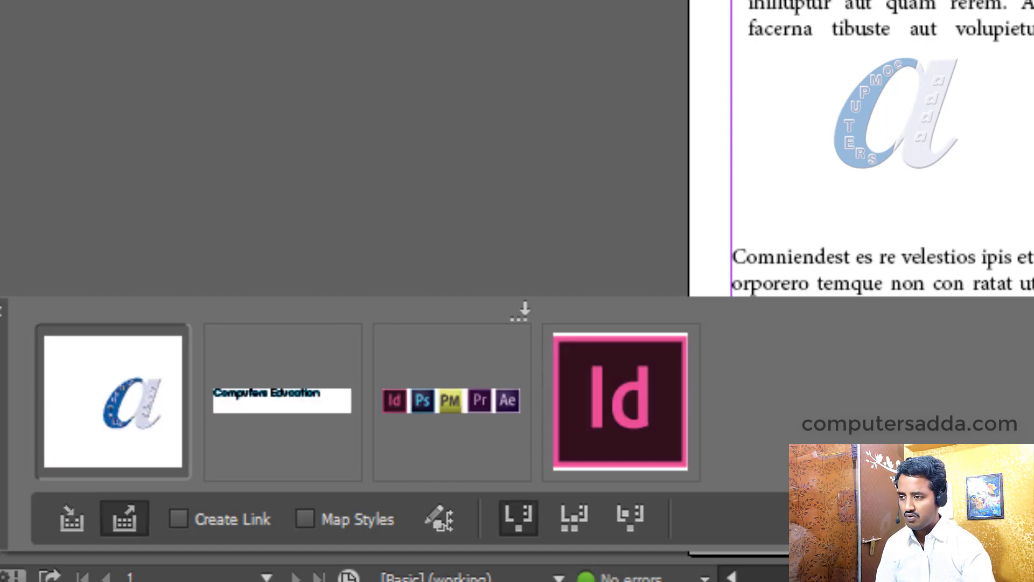
pyautogui.press('Right')
pyautogui.press('Right')
pyautogui.press('Right')
pyautogui.press('Right')
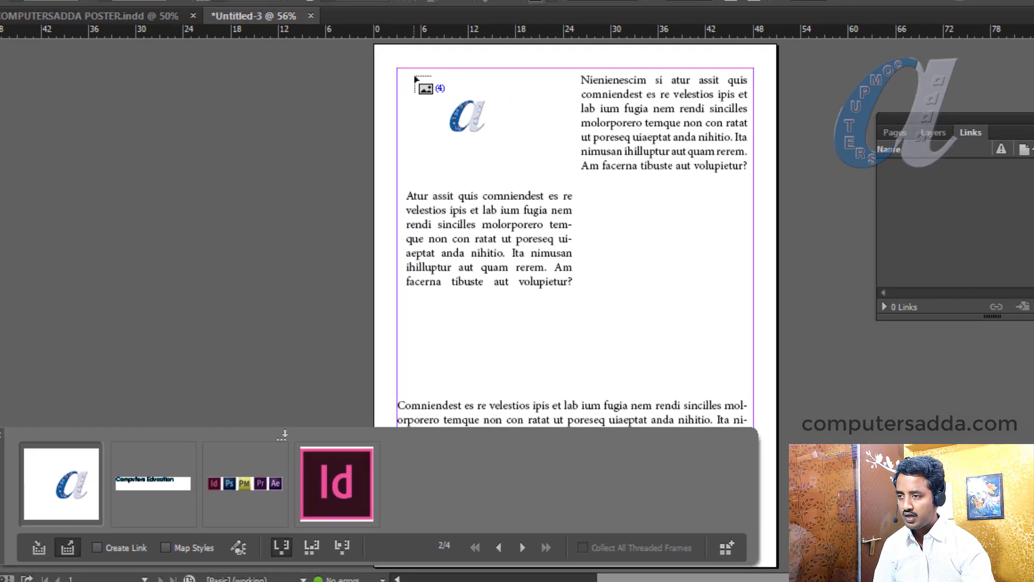
# Step: Place the "a" logo above the left column's paragraph and the Id icon below the right column's paragraph
pyautogui.moveTo(414, 76); pyautogui.dragTo(533, 156)
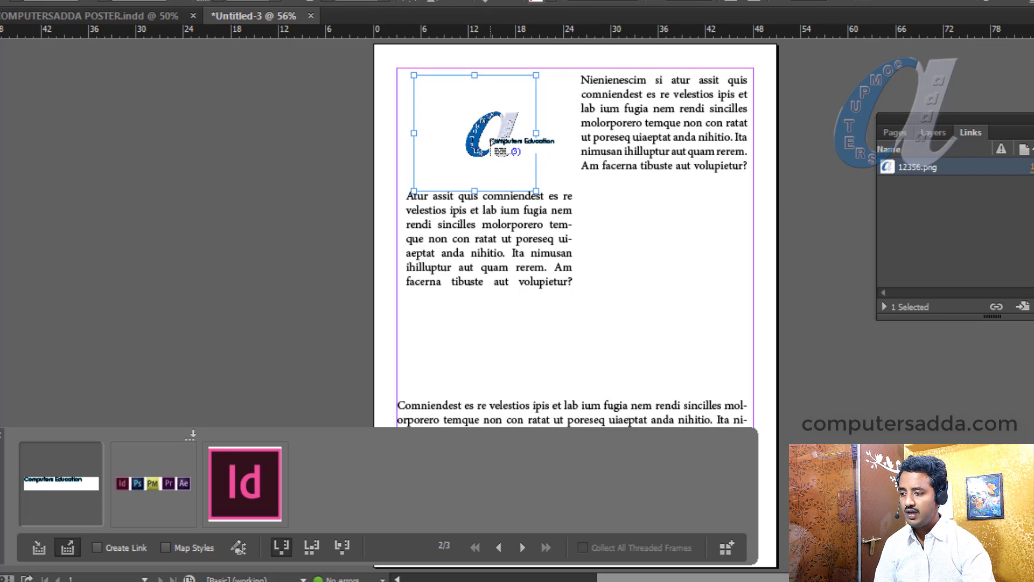
pyautogui.click(248, 475)
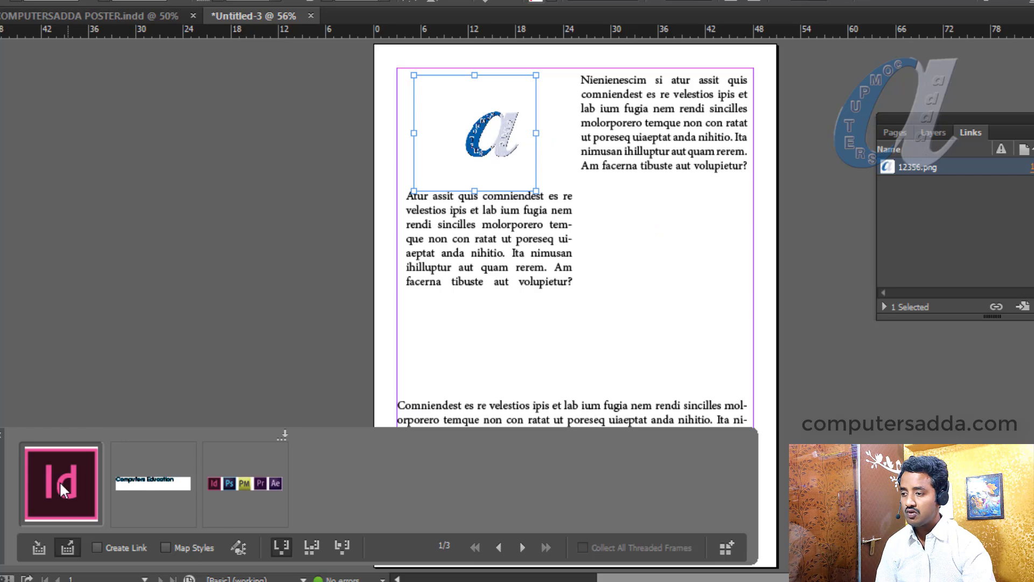
pyautogui.moveTo(581, 179); pyautogui.dragTo(743, 305)
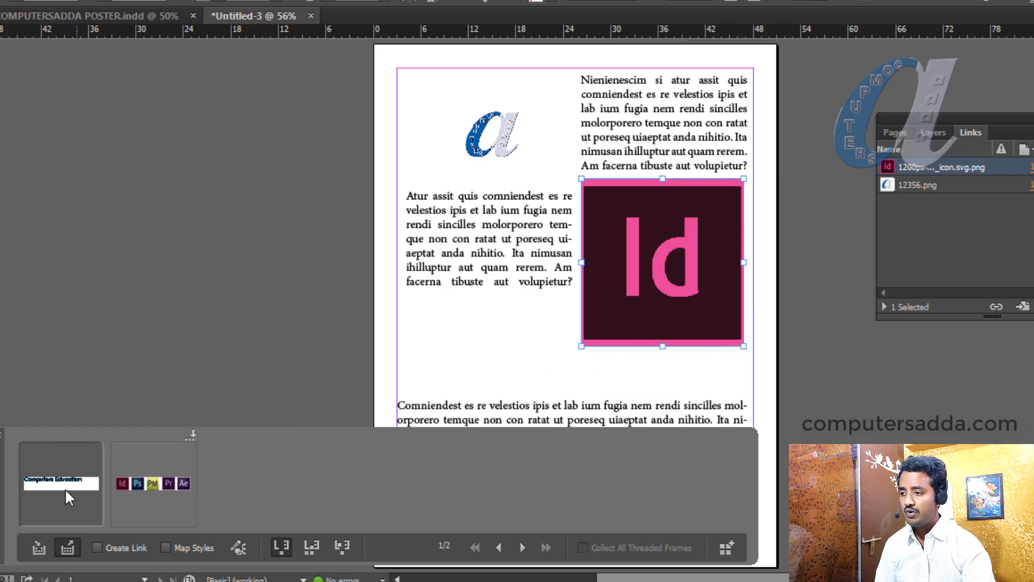
# Step: Place the collected "Computers Education" text just above the full-width paragraph and enlarge its frame to fit the whole heading
pyautogui.moveTo(406, 306)
pyautogui.mouseDown()
pyautogui.moveTo(505, 364)
pyautogui.moveTo(443, 335)
pyautogui.mouseUp()
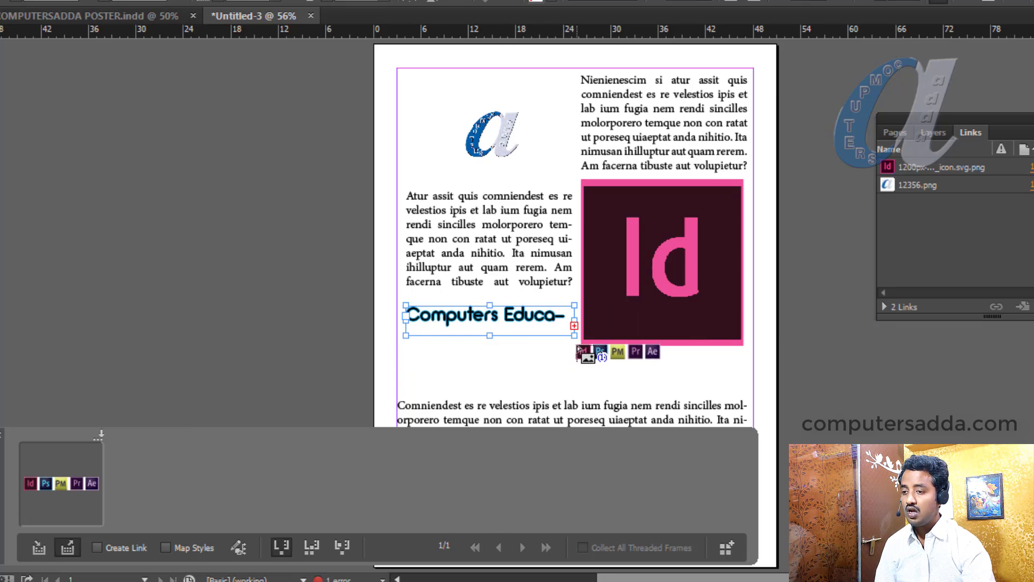
pyautogui.press('Escape')
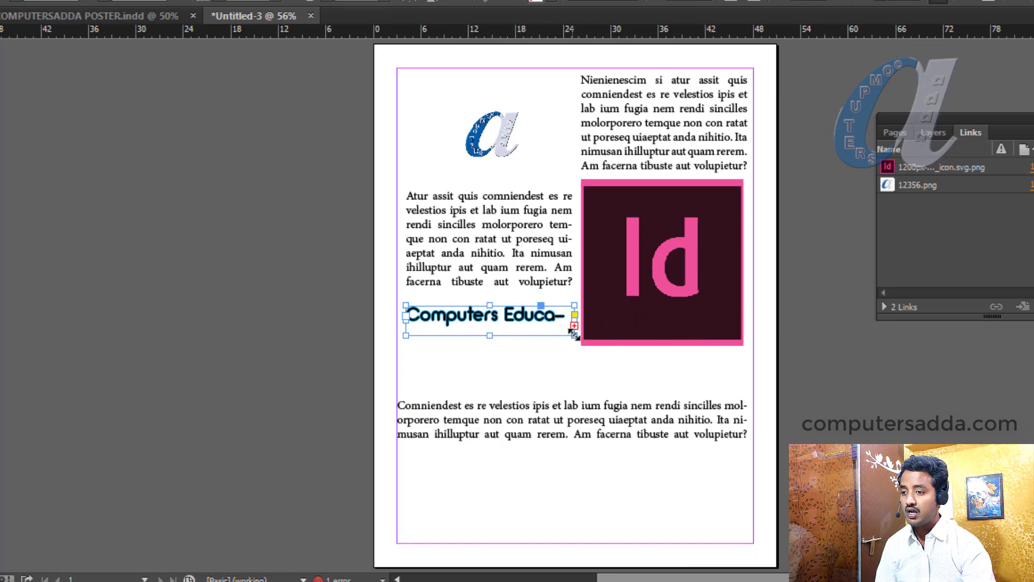
pyautogui.moveTo(574, 335); pyautogui.dragTo(649, 366)
pyautogui.moveTo(541, 340); pyautogui.dragTo(541, 360)
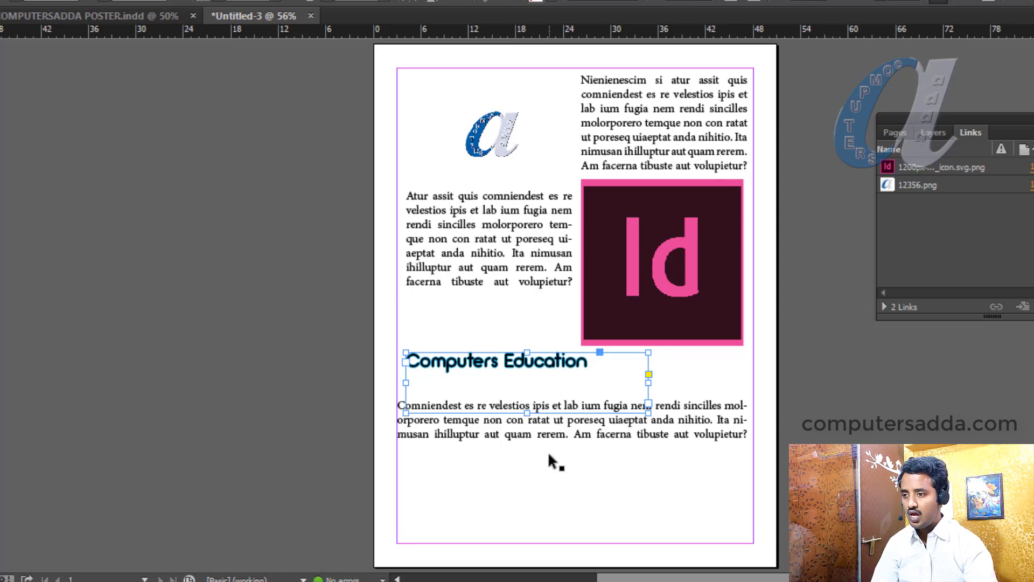
# Step: Reopen the content conveyor, move it clear of the lower page area and place the five-icon group below the full-width paragraph
pyautogui.press('b')
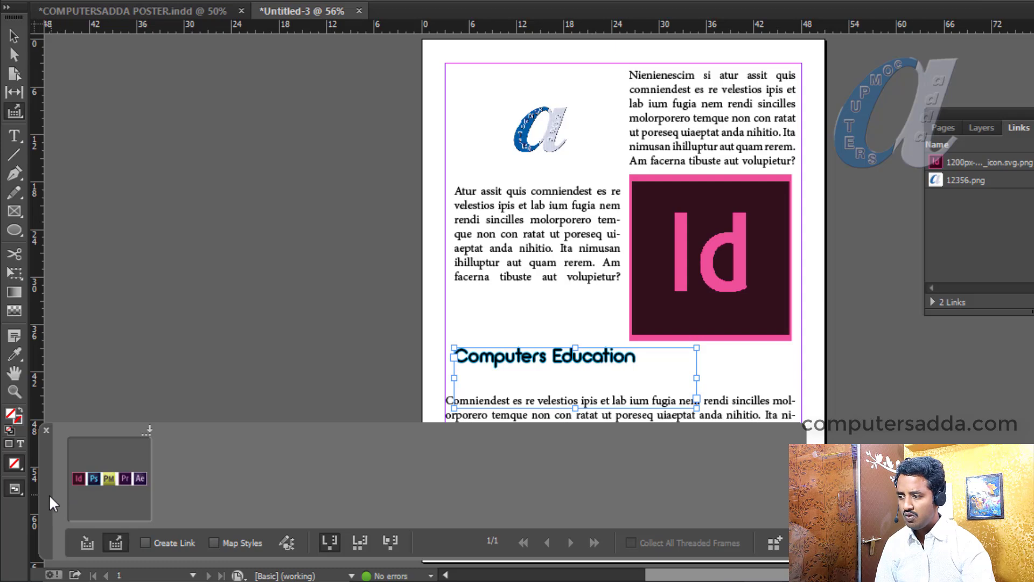
pyautogui.moveTo(43, 503); pyautogui.dragTo(81, 237)
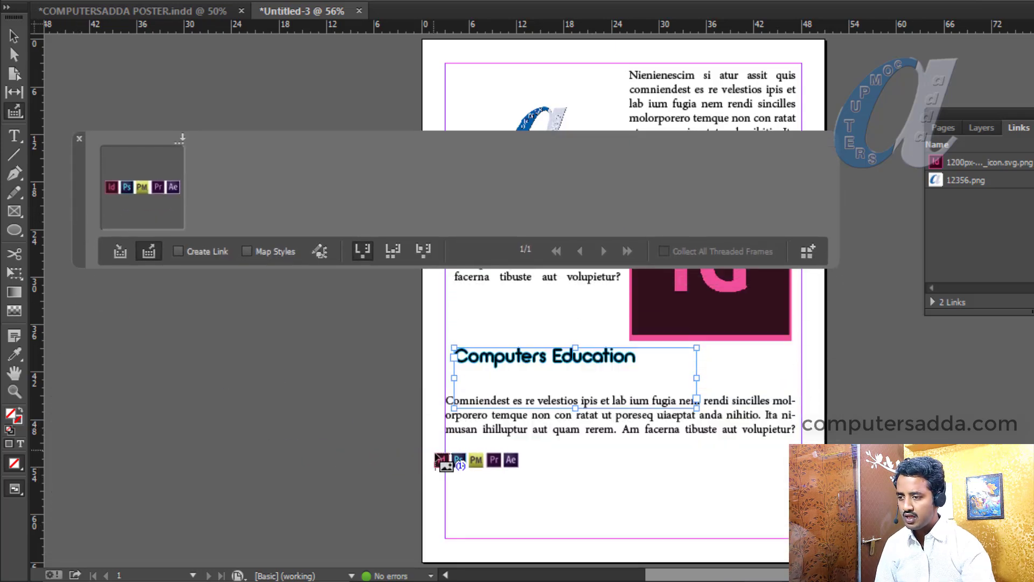
pyautogui.moveTo(454, 441); pyautogui.dragTo(515, 502)
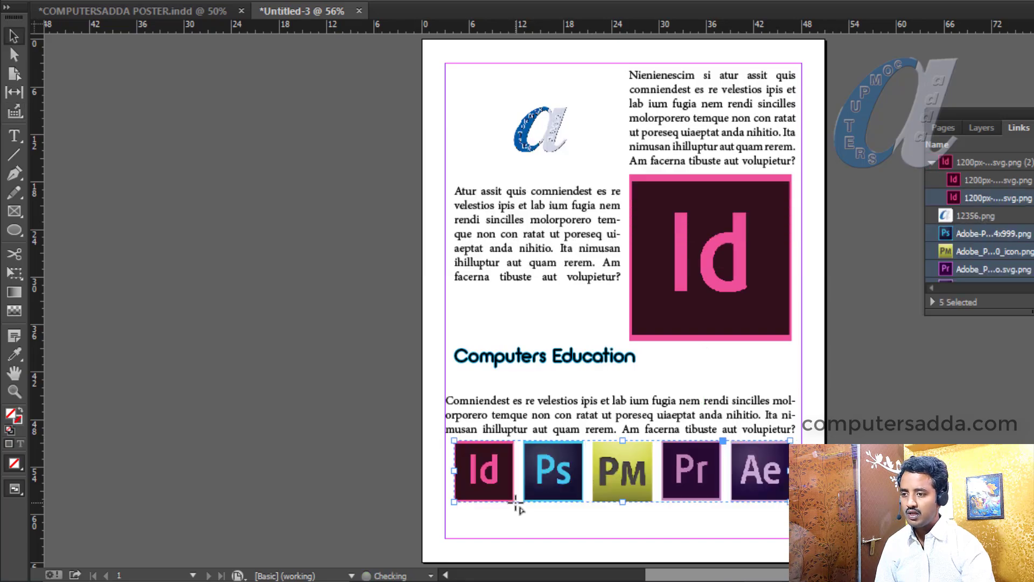